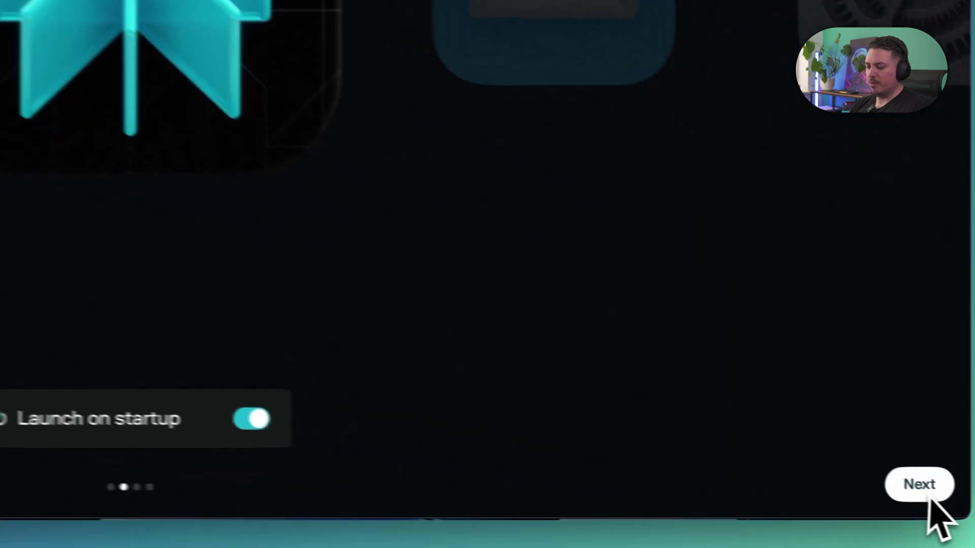
# Step: Continue through the startup and shortcuts onboarding pages and sign in with the emailed login code
pyautogui.click(919, 484)
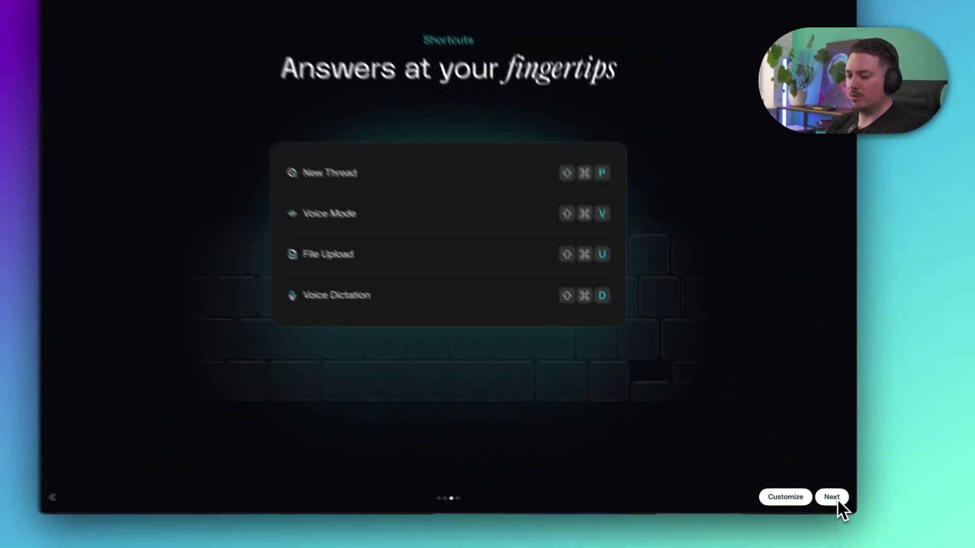
pyautogui.click(896, 484)
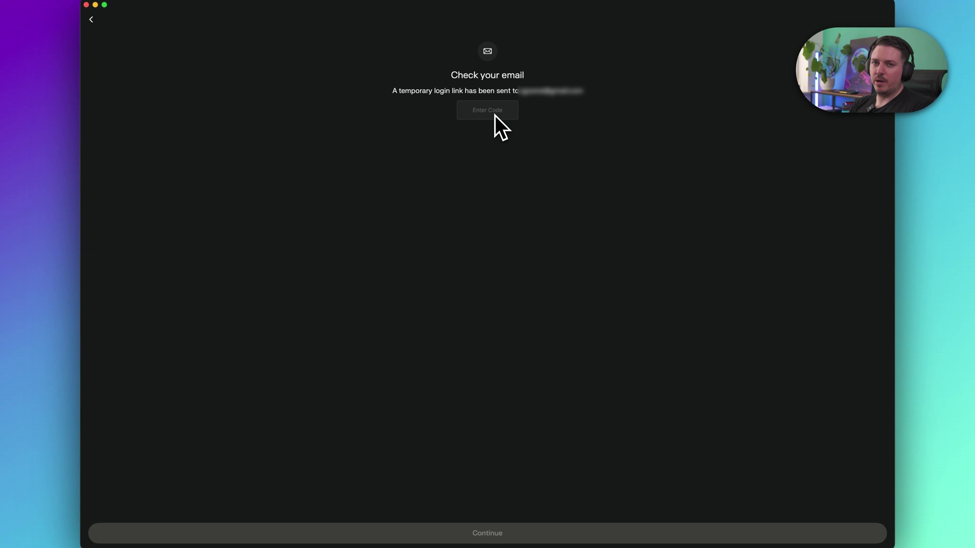
pyautogui.click(494, 112)
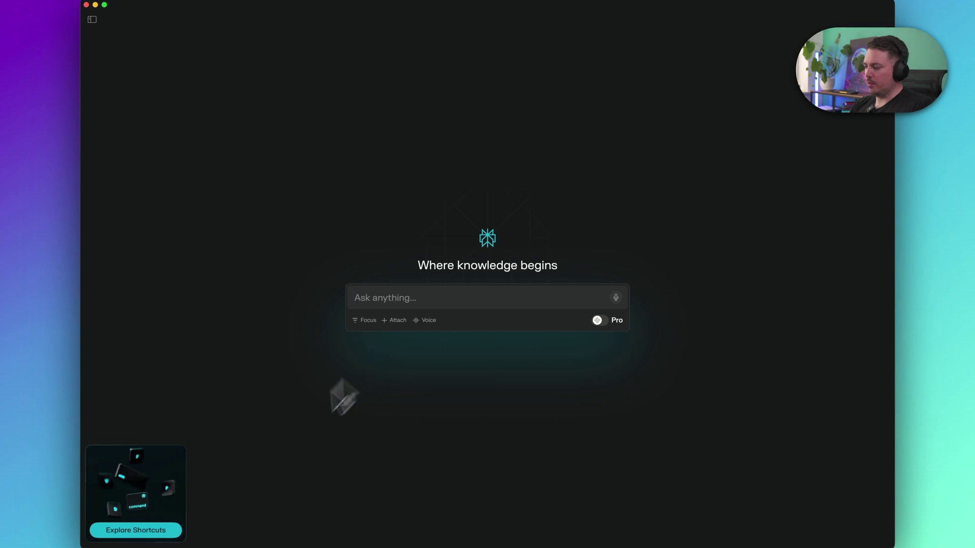
# Step: Open the shortcuts overview offered on the home screen and start a new thread
pyautogui.click(157, 533)
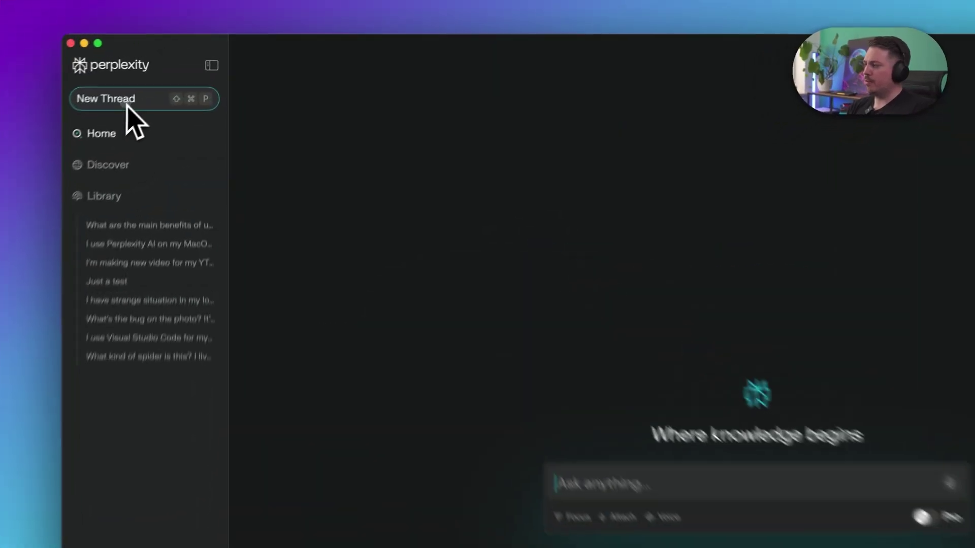
pyautogui.click(165, 74)
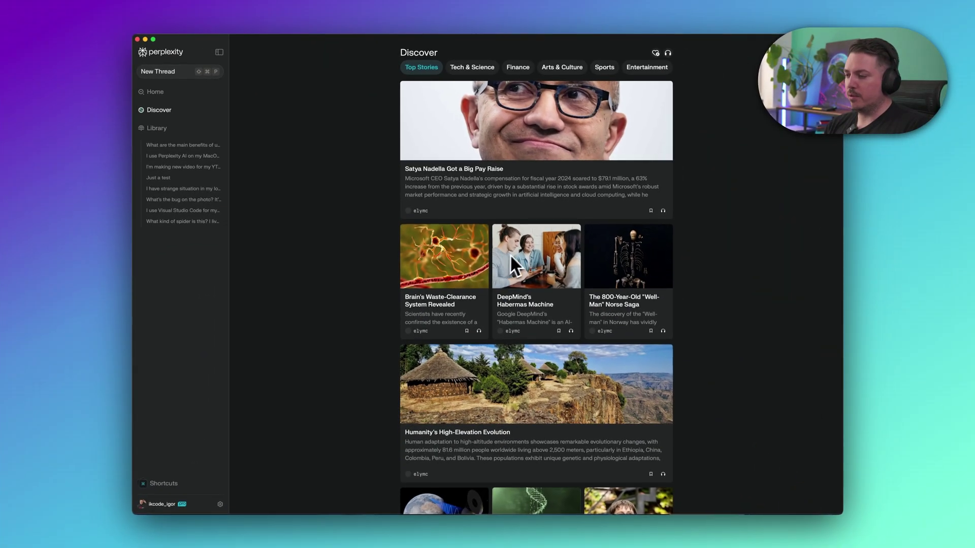
# Step: Browse the Top Stories on the Discover page and view the Pages and Spaces sections of the Library
pyautogui.scroll(-3, 513, 254)
pyautogui.scroll(-15, 516, 252)
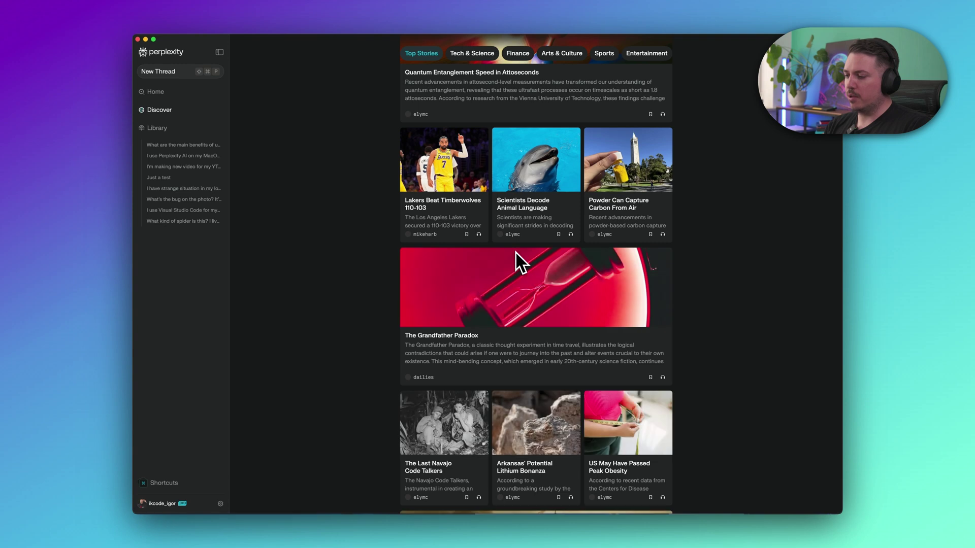
pyautogui.scroll(15, 516, 251)
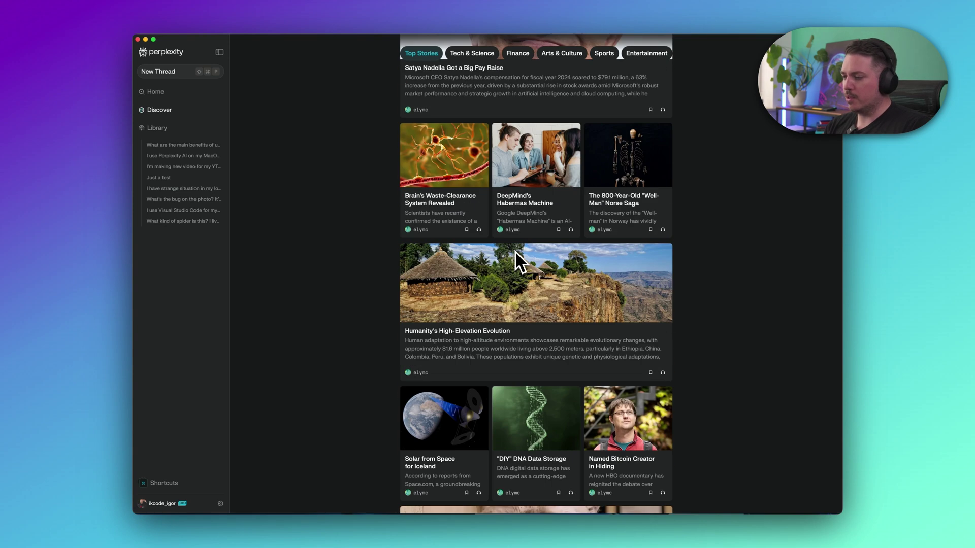
pyautogui.scroll(3, 513, 250)
pyautogui.scroll(-5, 513, 249)
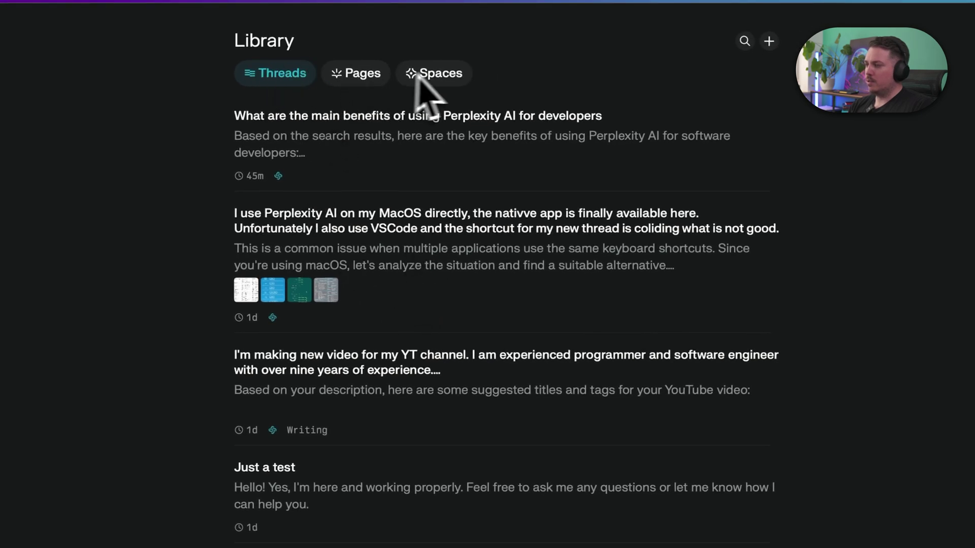
pyautogui.click(389, 80)
pyautogui.click(428, 80)
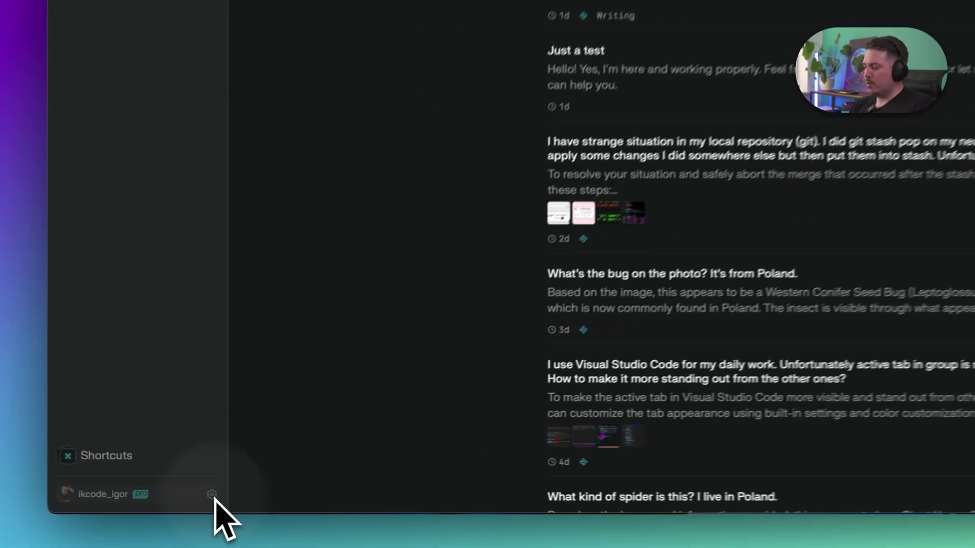
# Step: Look through the Settings options from the account details to the Help & Support section
pyautogui.click(226, 499)
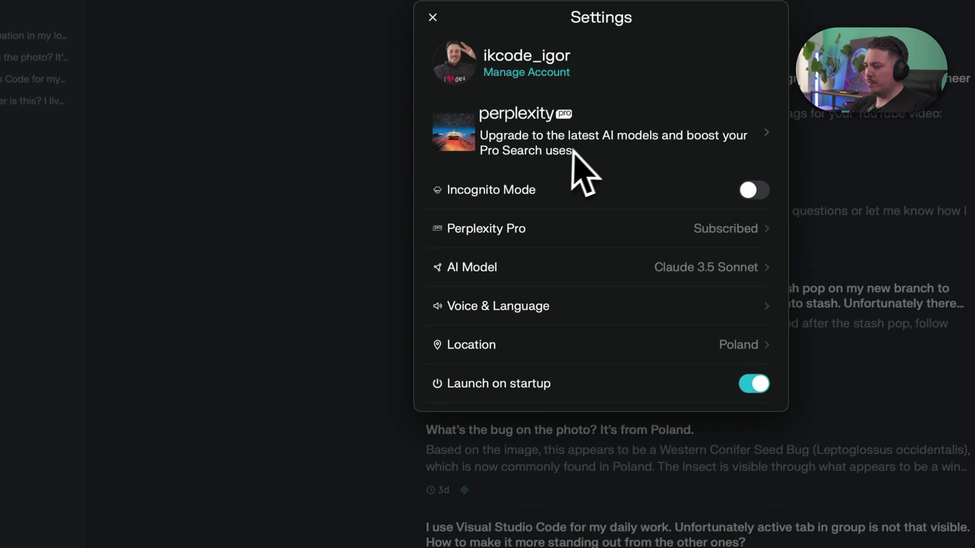
pyautogui.scroll(-5, 568, 152)
pyautogui.scroll(3, 538, 214)
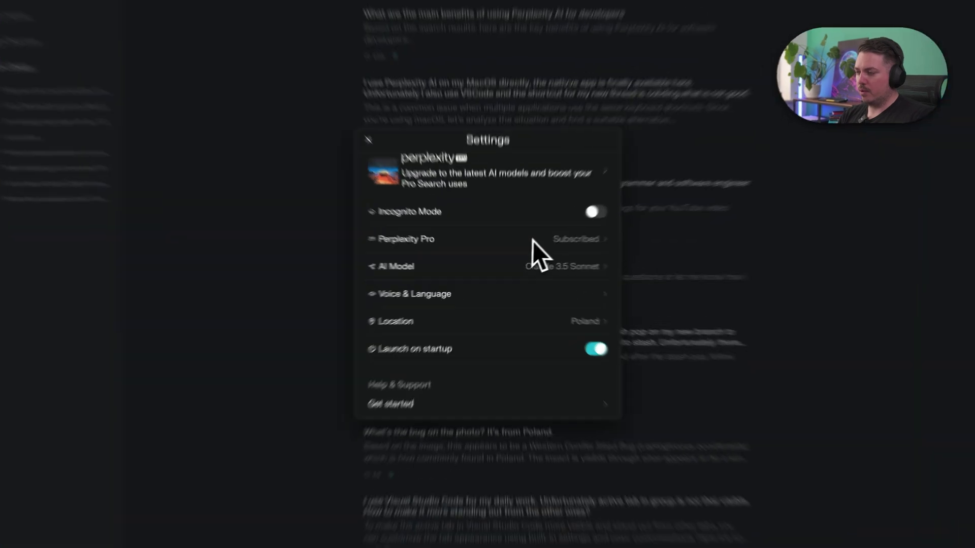
pyautogui.click(517, 253)
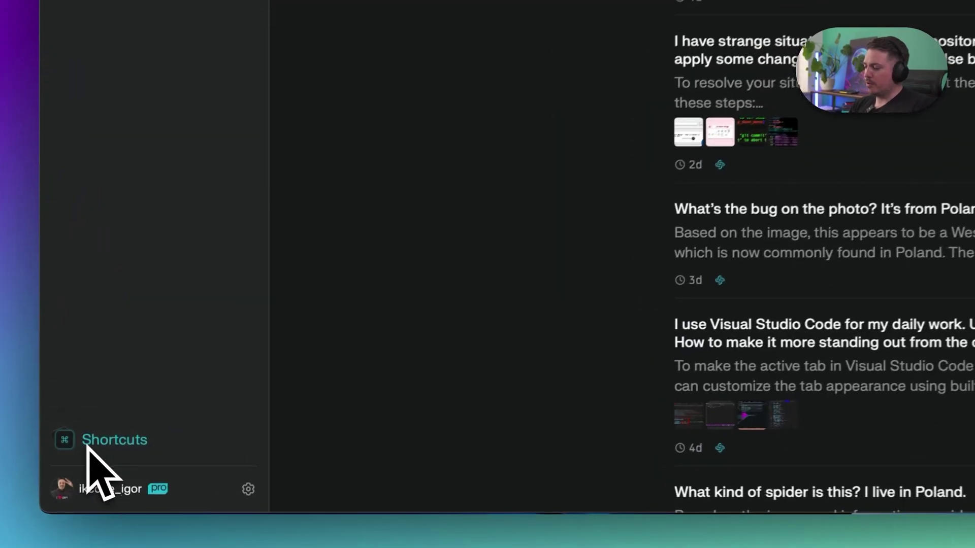
# Step: Set the New Thread shortcut to ⇧⌘T and clear the Voice Mode shortcut
pyautogui.click(148, 485)
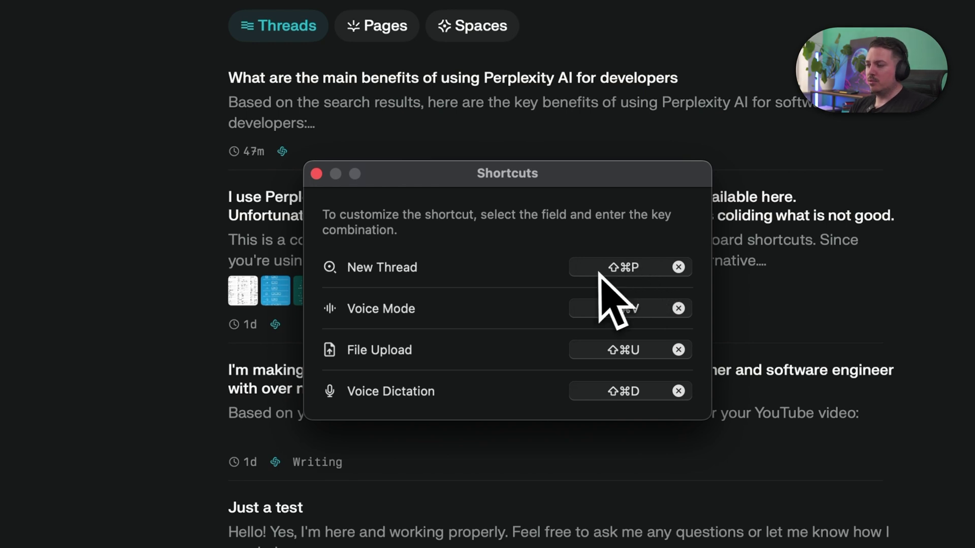
pyautogui.click(643, 268)
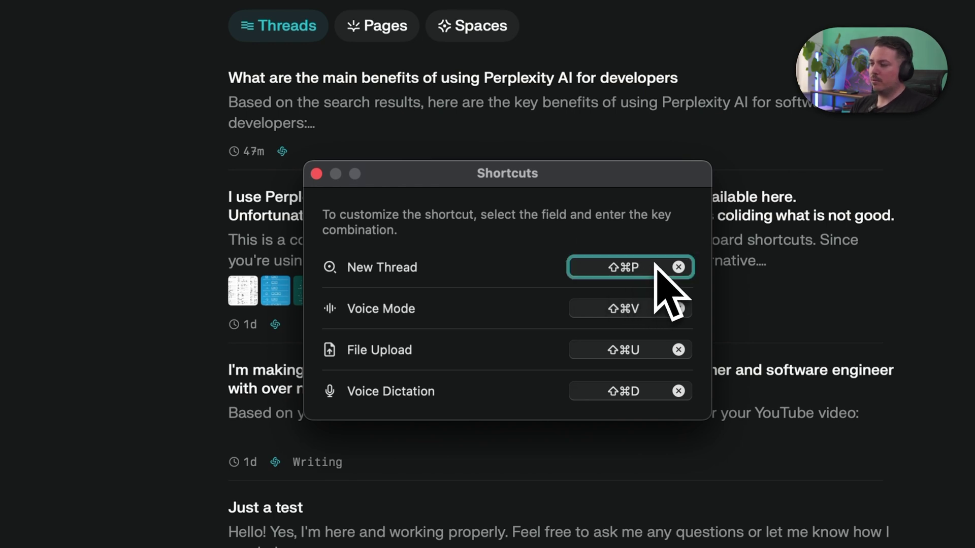
pyautogui.press('BackSpace')
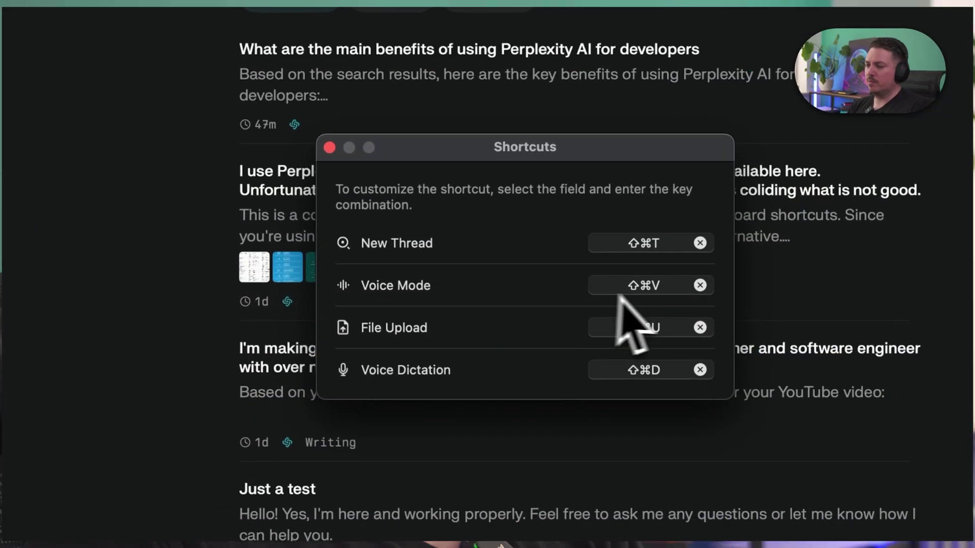
pyautogui.click(700, 286)
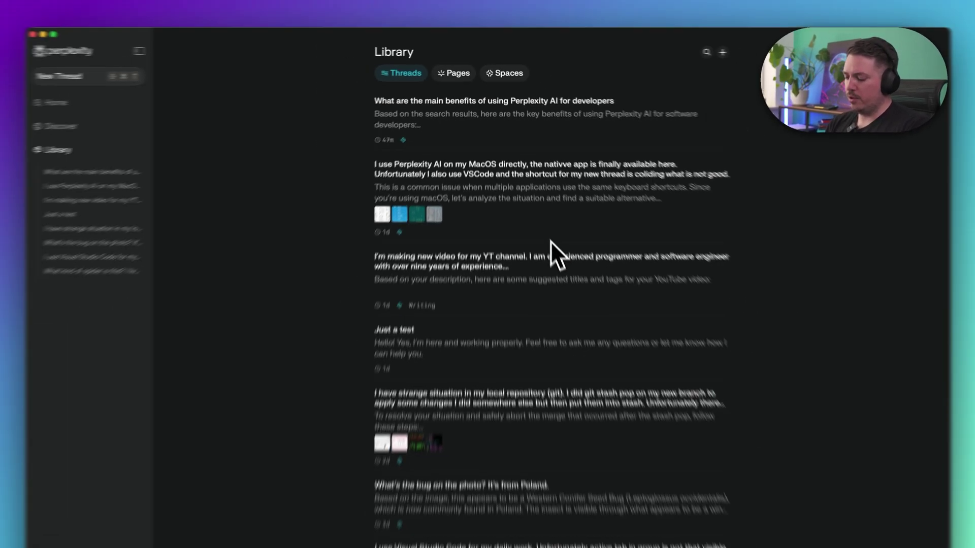
# Step: Draft "New thread" in a new quick prompt, turn on Pro search, and open the focus options
pyautogui.press('super+shift+p')
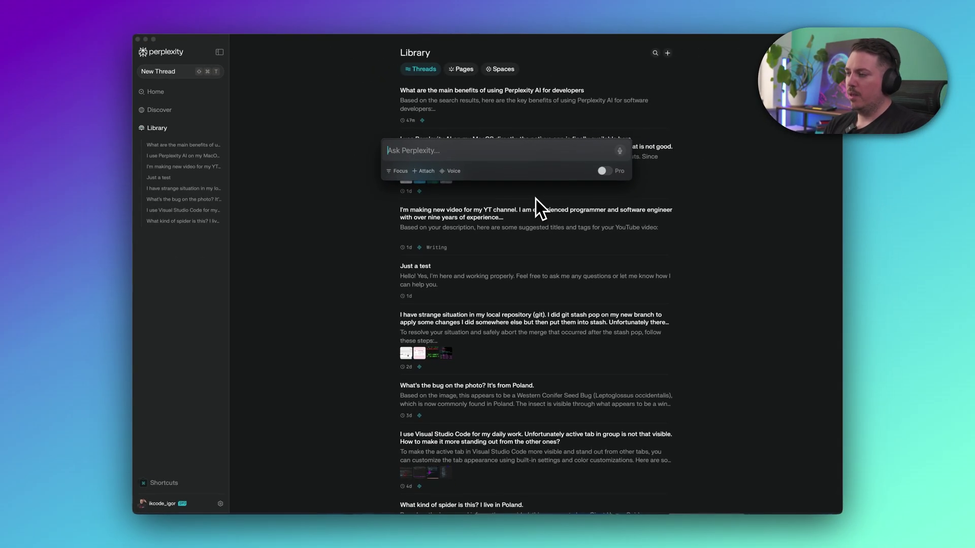
pyautogui.write('New thre')
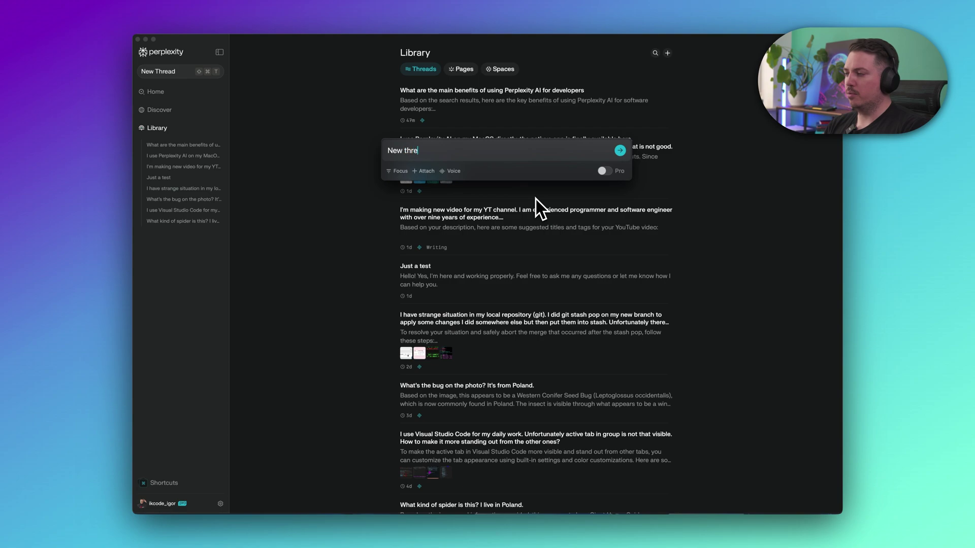
pyautogui.write('ad')
pyautogui.click(603, 171)
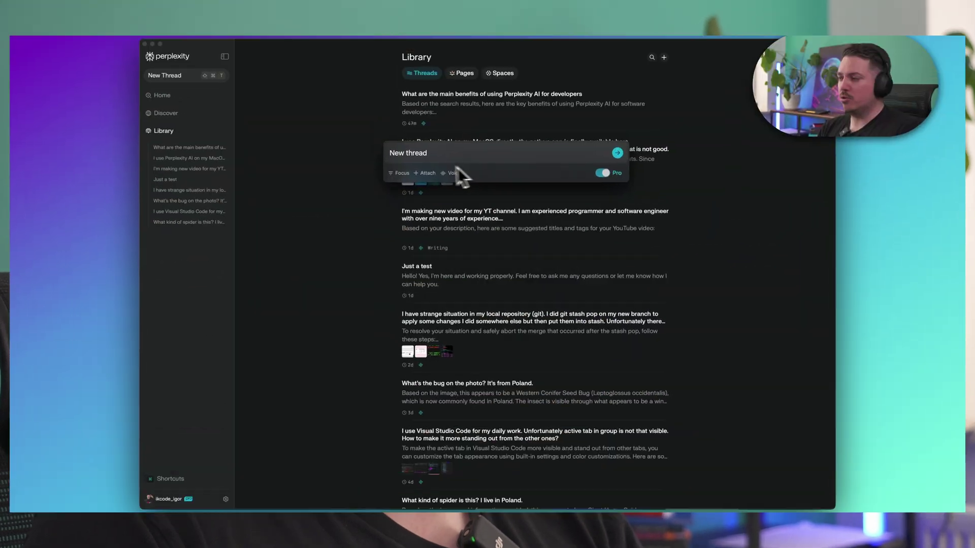
pyautogui.click(406, 177)
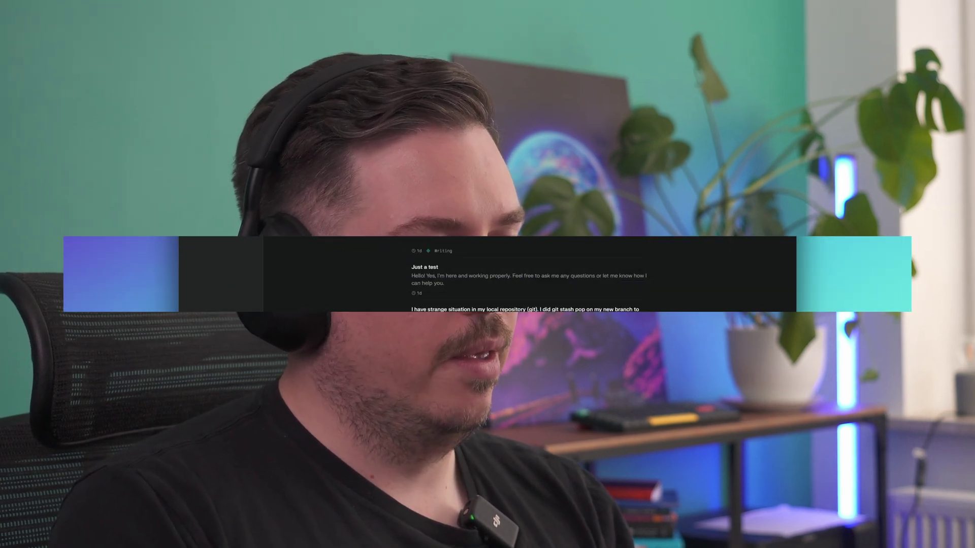
# Step: Ask "What is perplexity?" in a new quick prompt
pyautogui.press('super+shift+p')
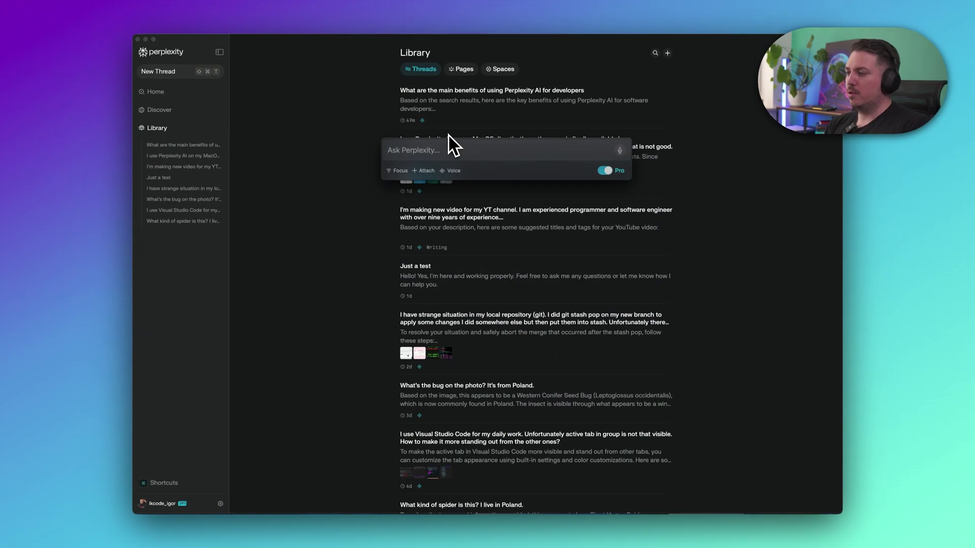
pyautogui.write('at is perplexity')
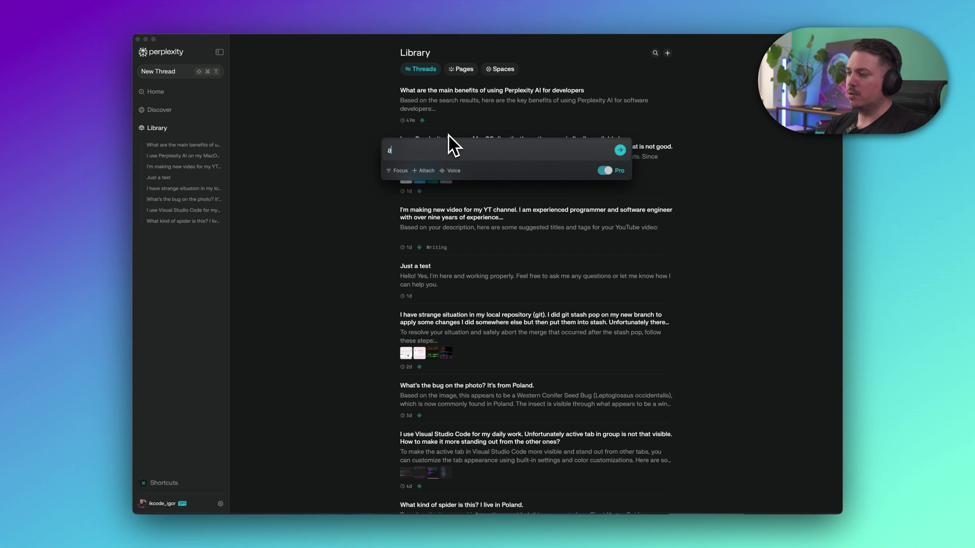
pyautogui.press('BackSpace')
pyautogui.write('What is per')
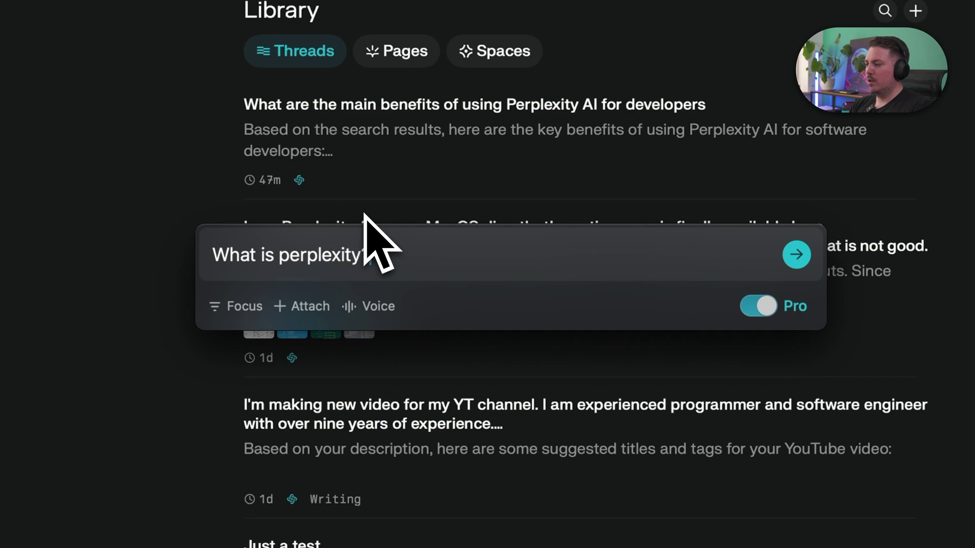
pyautogui.write('plexity?')
pyautogui.press('Return')
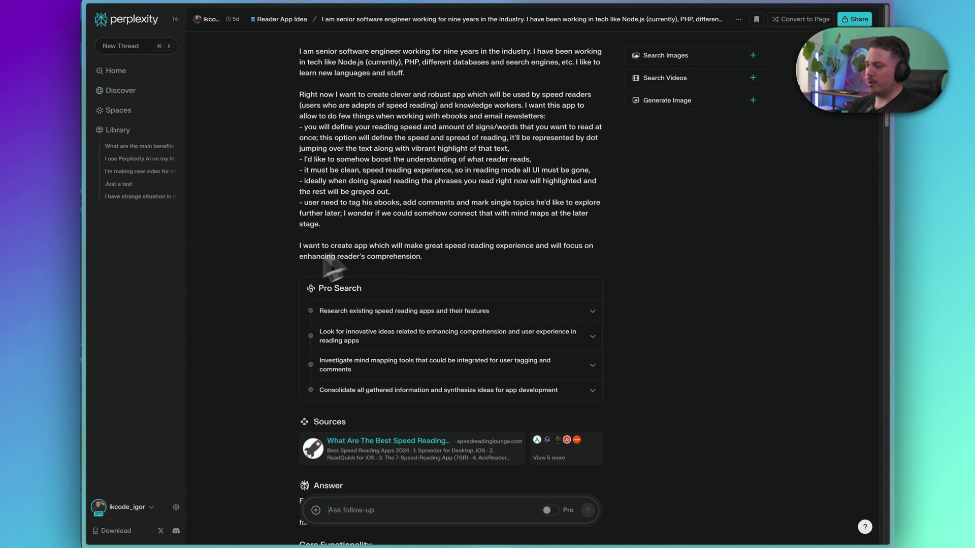
# Step: Open the Profile settings in the web version of Perplexity and read through the self-introduction instructions for the AI
pyautogui.click(176, 508)
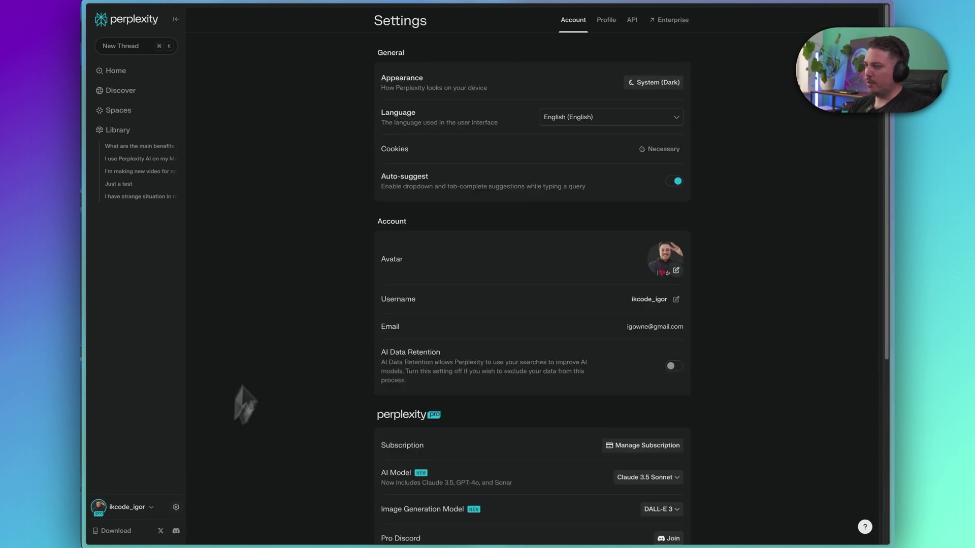
pyautogui.click(605, 23)
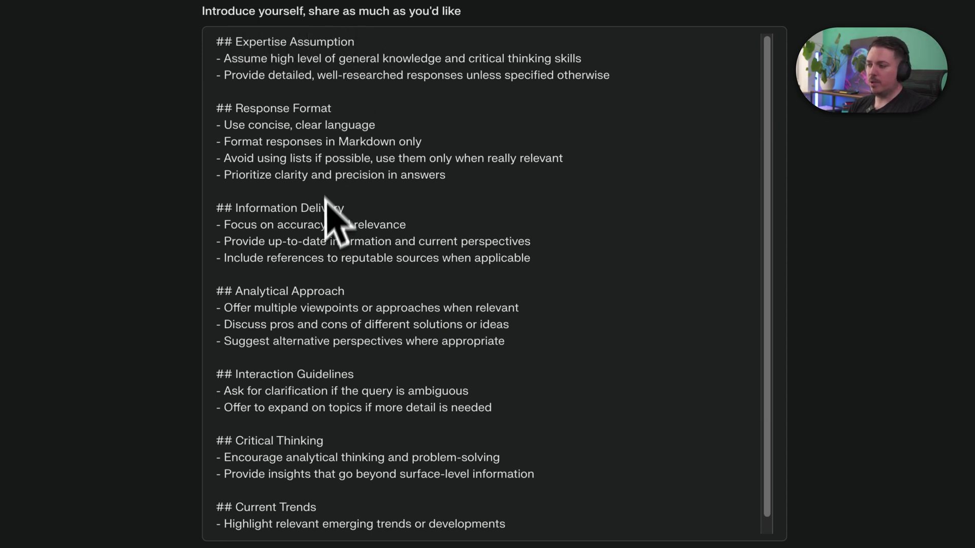
pyautogui.scroll(-1, 334, 213)
pyautogui.scroll(1, 335, 213)
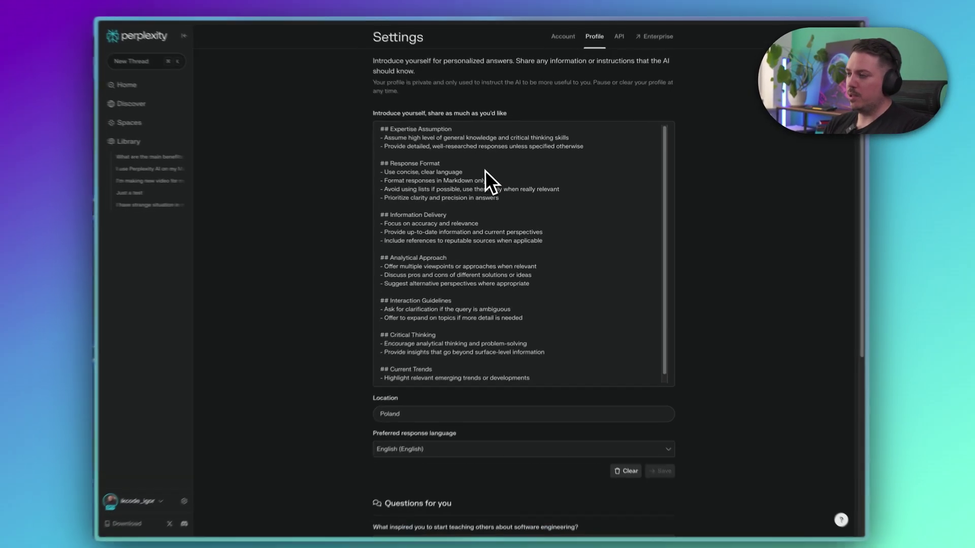
# Step: Switch to the Perplexity desktop app, look through its Settings for matching profile options, and close them
pyautogui.press('super+Tab')
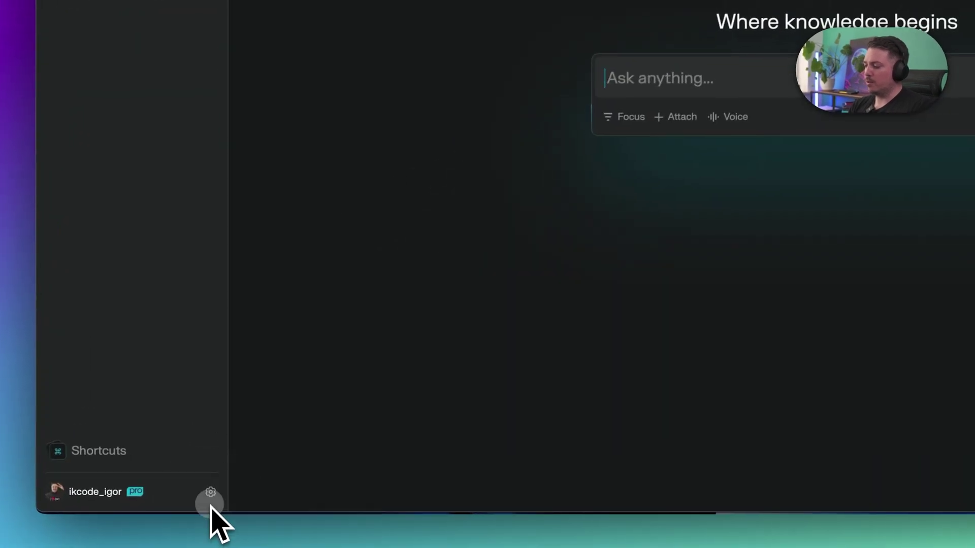
pyautogui.click(220, 504)
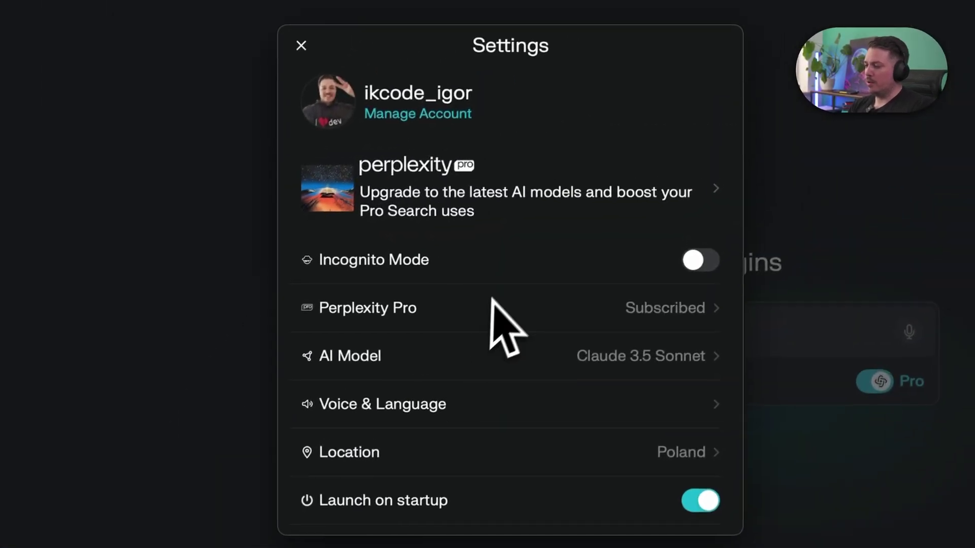
pyautogui.scroll(-3, 498, 335)
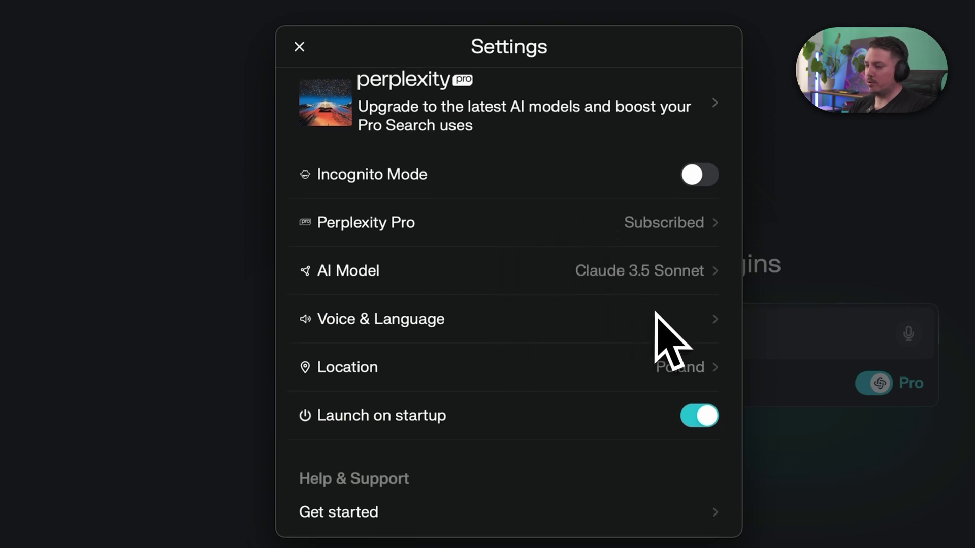
pyautogui.scroll(3, 653, 305)
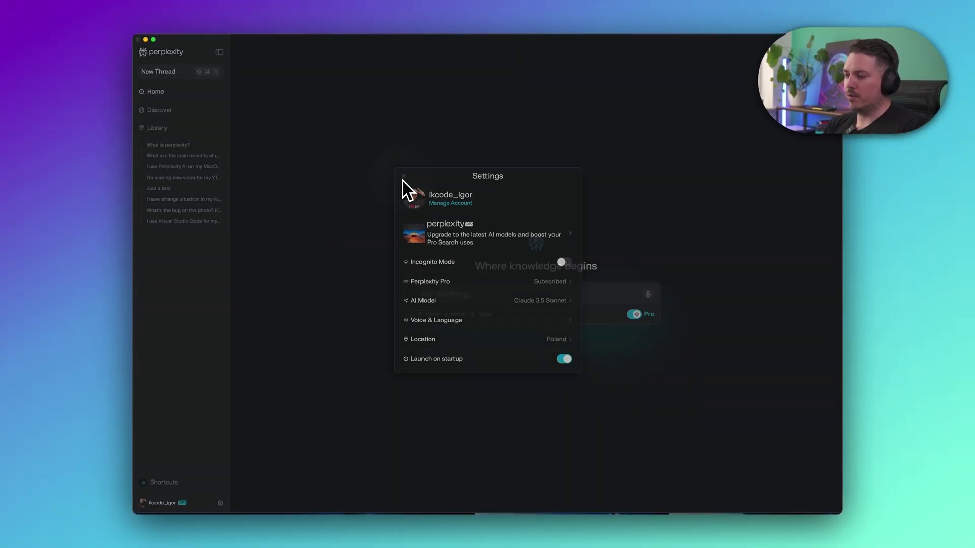
pyautogui.click(403, 179)
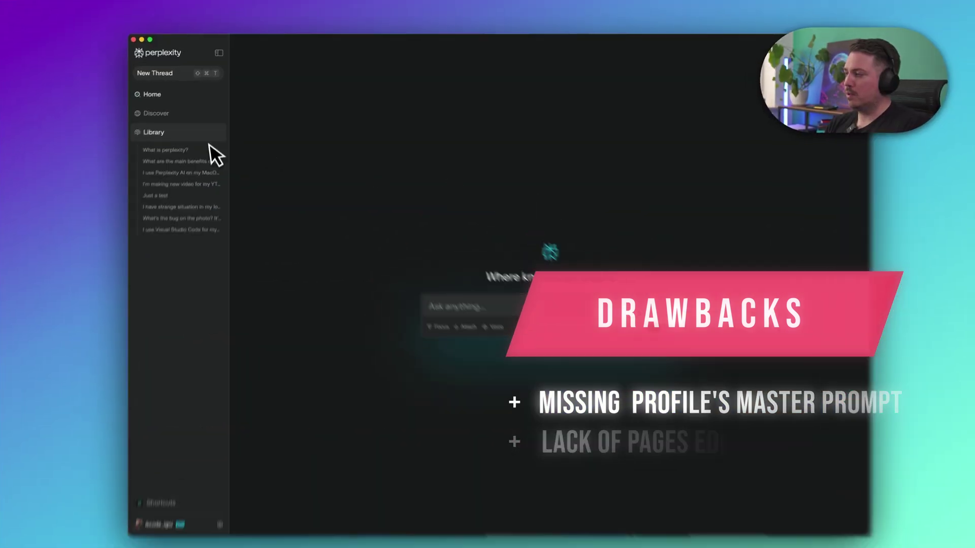
# Step: Open the "Perplexity for Developers" page from the Pages section of the Library
pyautogui.click(206, 147)
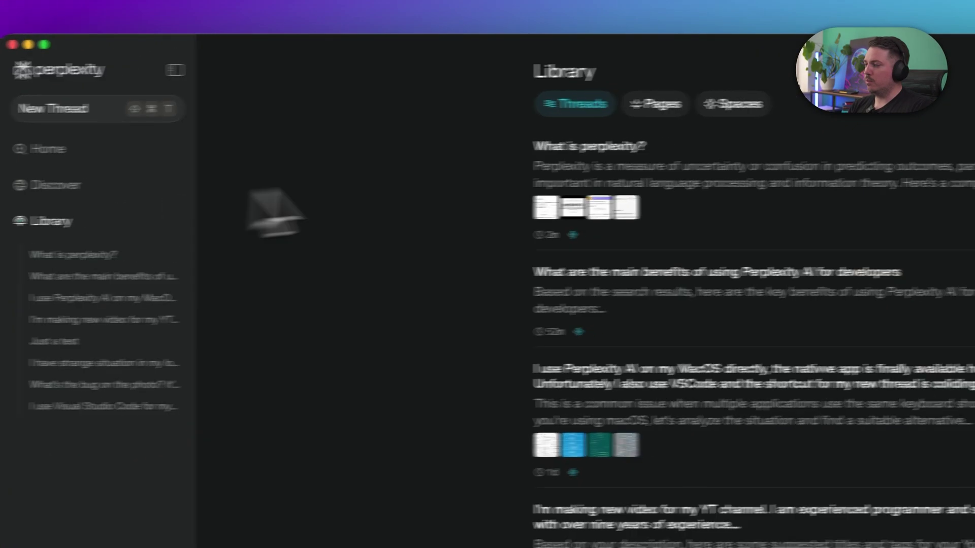
pyautogui.click(666, 100)
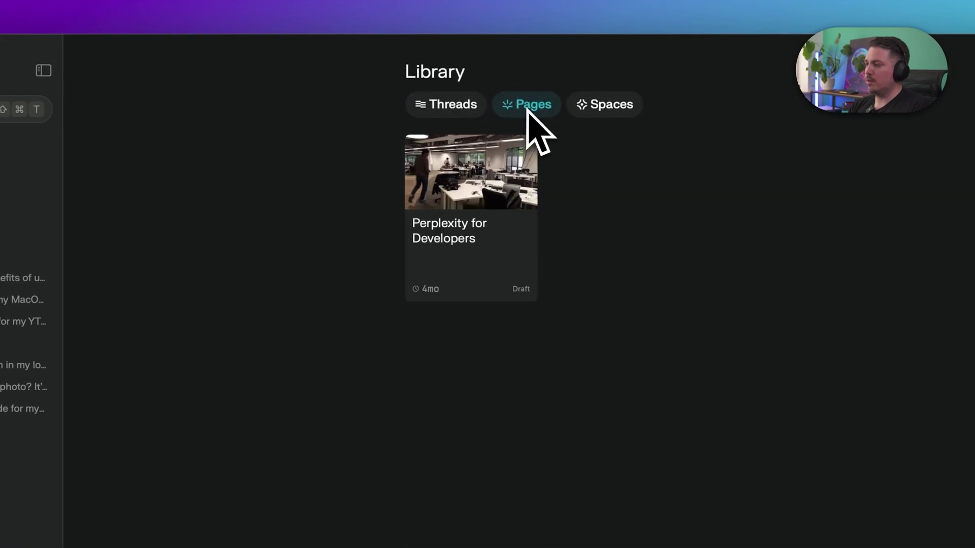
pyautogui.click(456, 243)
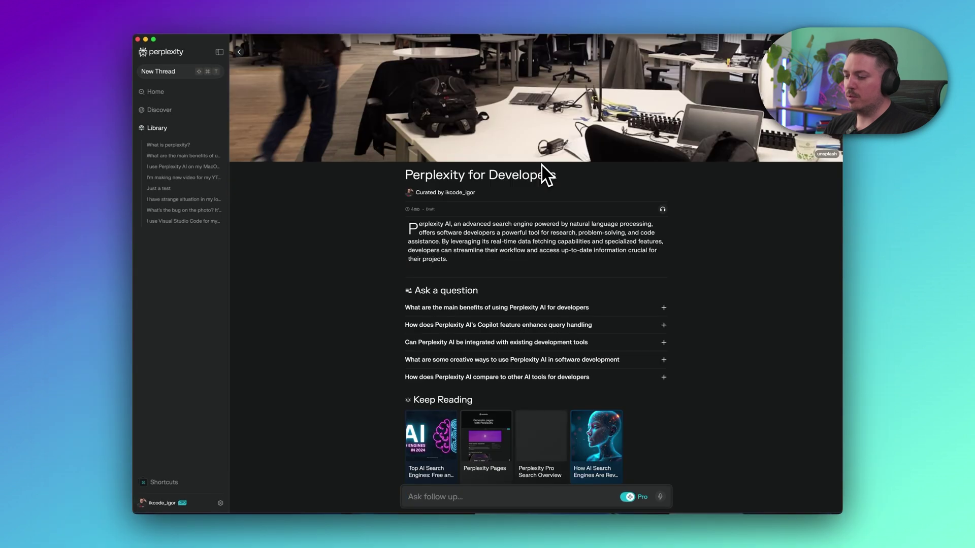
# Step: Switch to the web version of Perplexity, open the "Perplexity for Developers" draft page from the Library, and continue editing it
pyautogui.press('super+Tab')
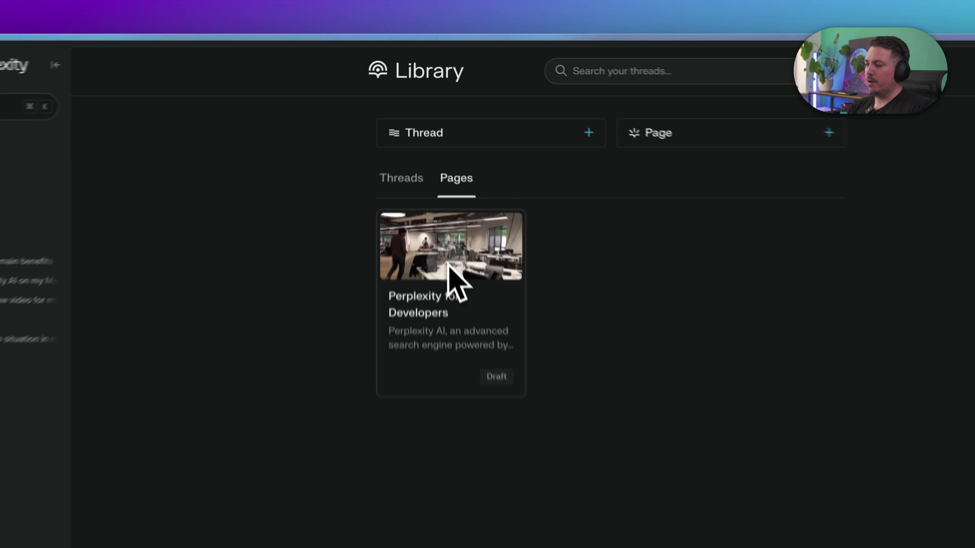
pyautogui.click(452, 165)
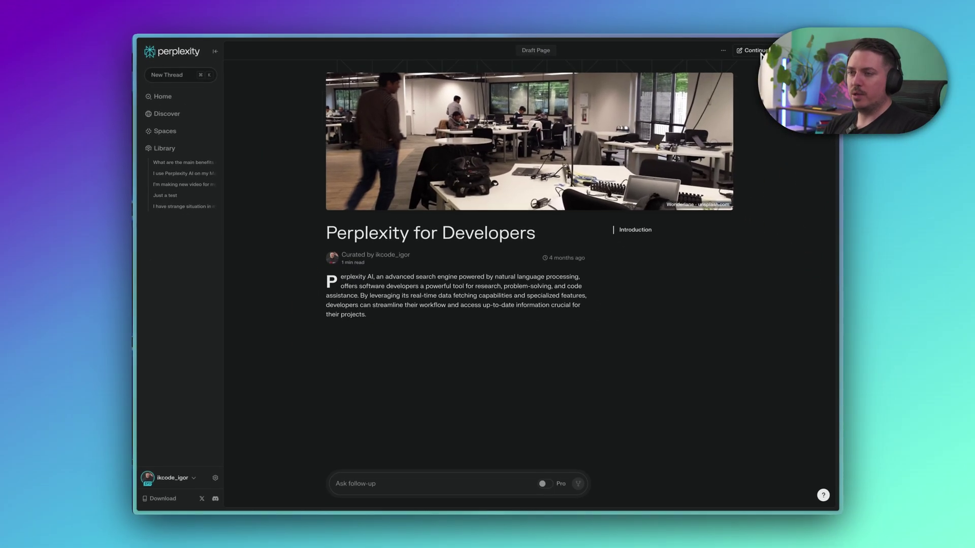
pyautogui.click(757, 50)
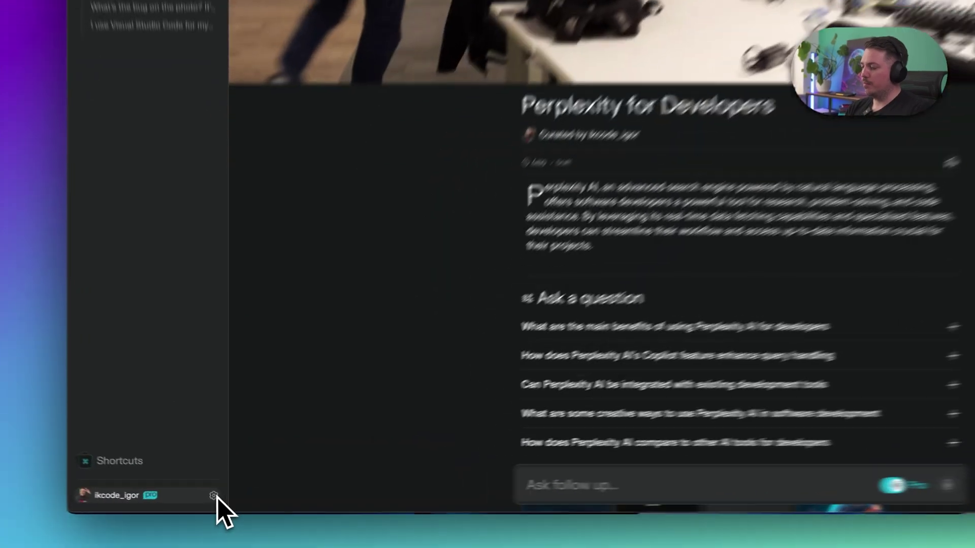
# Step: In the Perplexity desktop app's Settings, review the available AI models without changing the selection, and close the settings
pyautogui.click(213, 497)
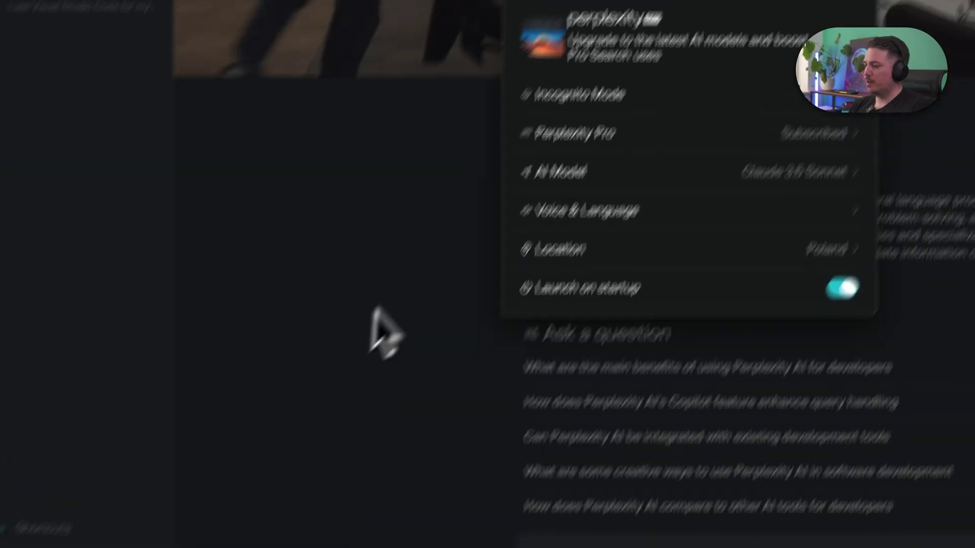
pyautogui.scroll(-2, 571, 231)
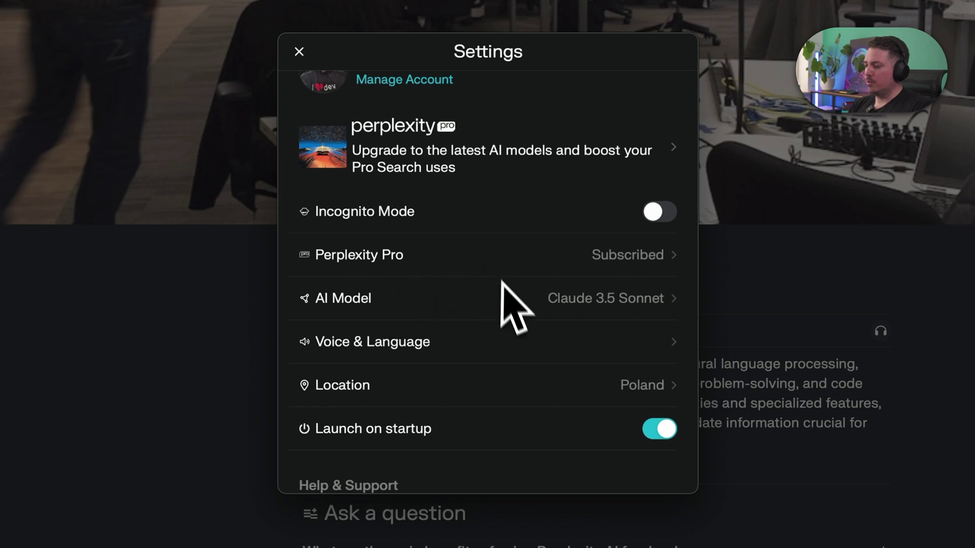
pyautogui.click(650, 302)
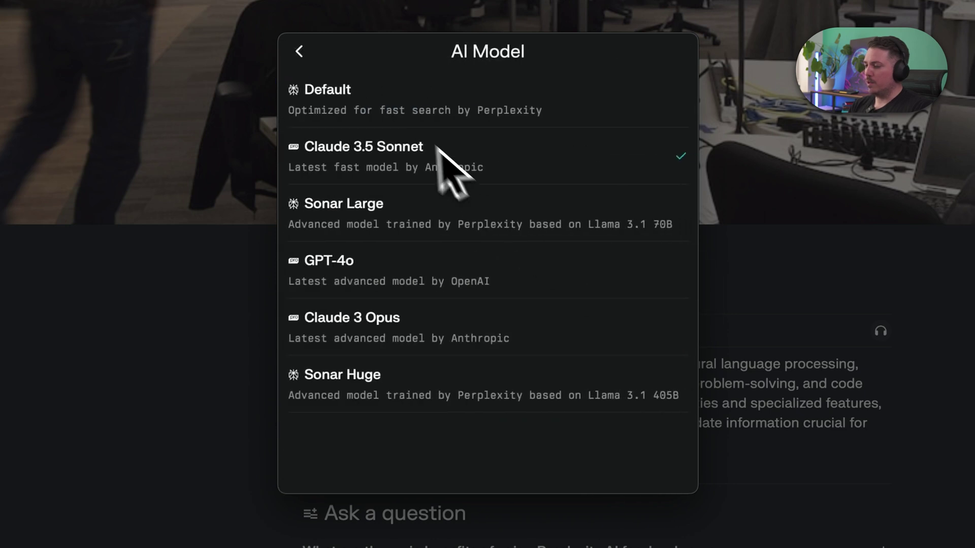
pyautogui.click(295, 51)
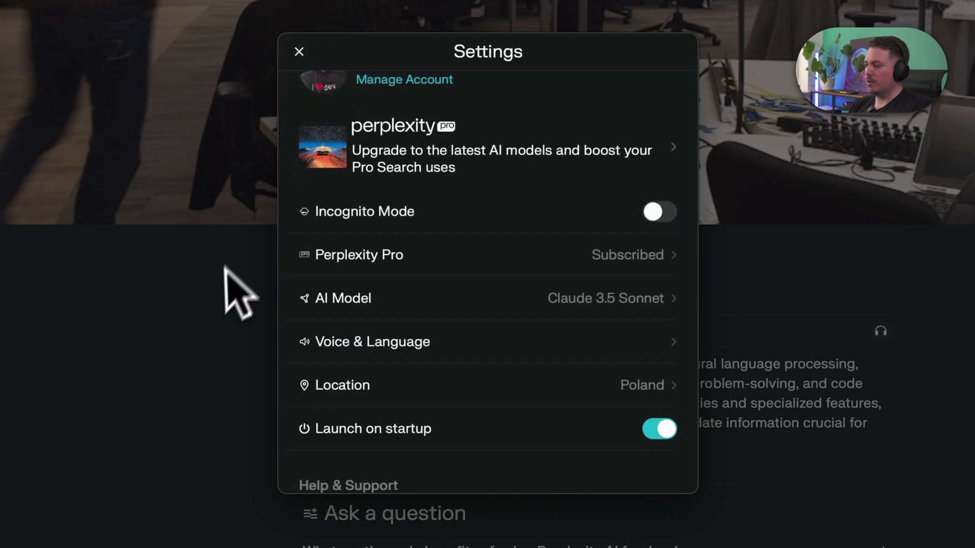
pyautogui.click(300, 49)
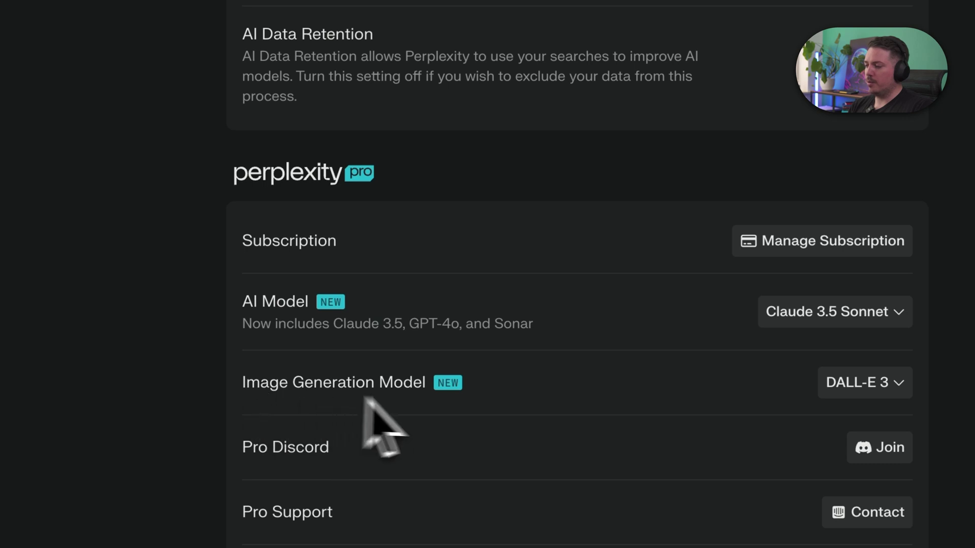
# Step: In the web version's Perplexity Pro settings, show the available options for the Image Generation Model
pyautogui.click(874, 383)
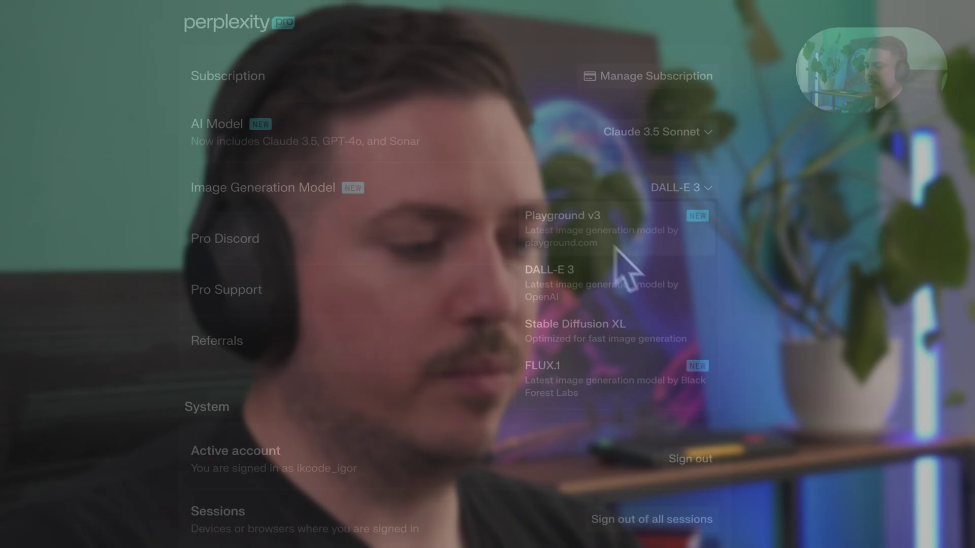